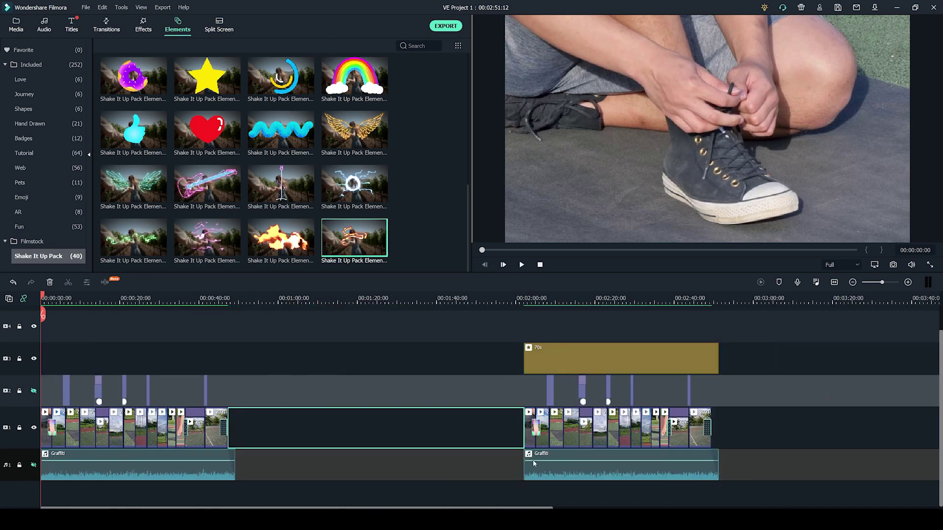
Remove the empty gap from the main track and toggle sound on the Graffiti music track
left_click(737, 372)
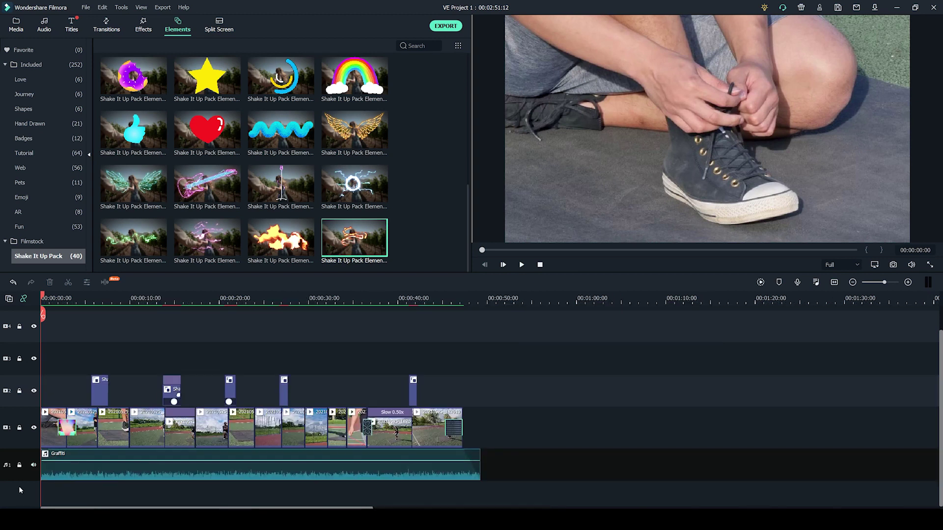
left_click(33, 465)
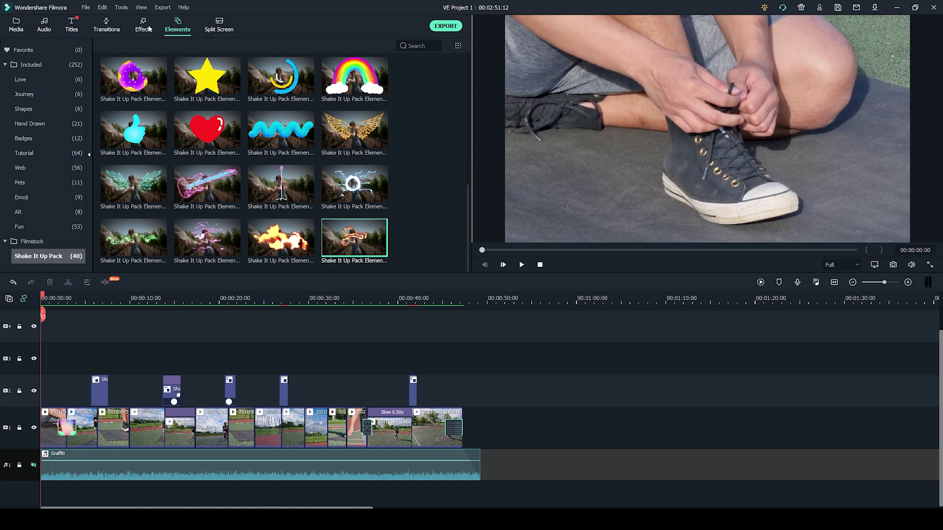
Locate the Graffiti song under Audio > Electronic and play back the start of the edit
left_click(43, 24)
left_click(59, 139)
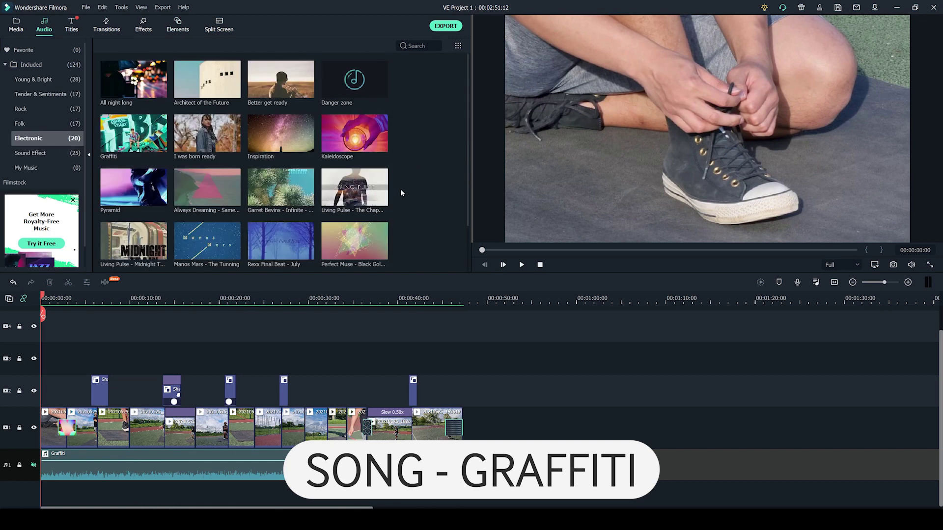
left_click(83, 313)
key("space")
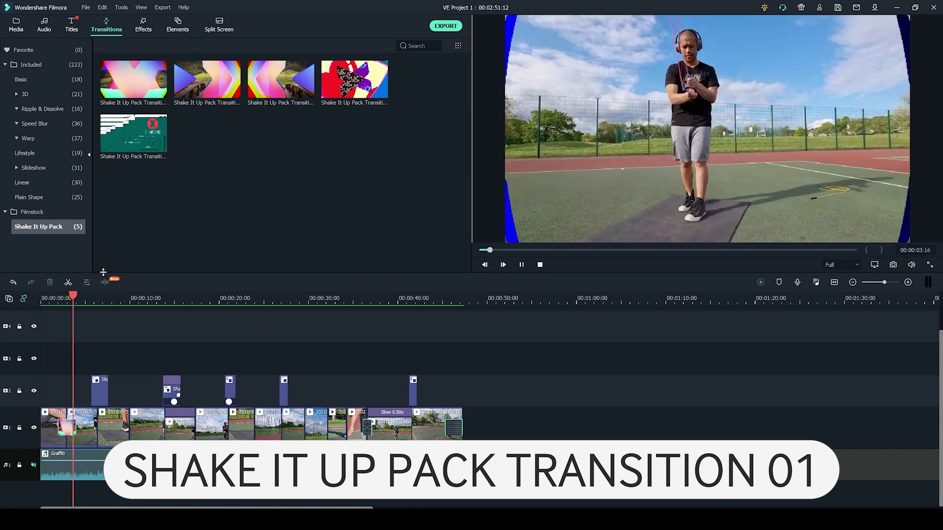
Play the opening shoe close-up clips and zoom the timeline in on them
left_click_drag(69, 297, 42, 299)
key("space")
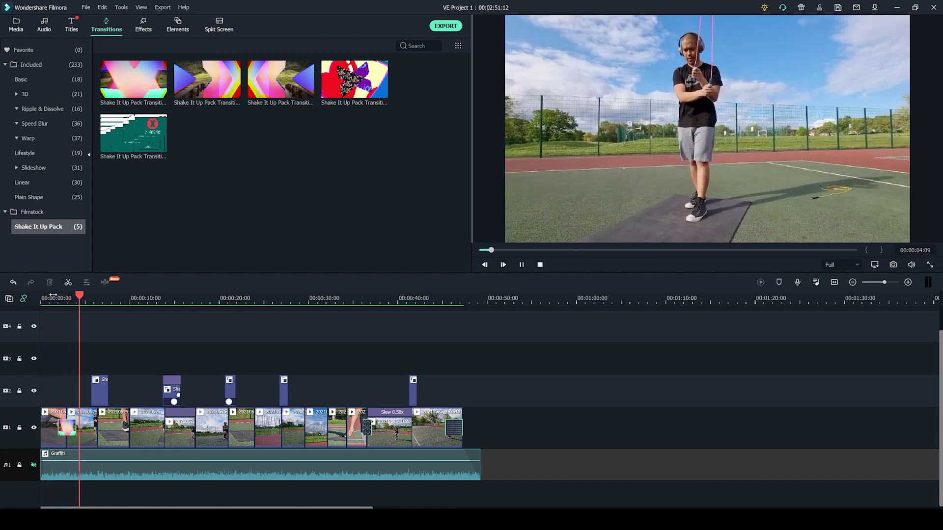
left_click(54, 300)
scroll(108, 311, "up", 3)
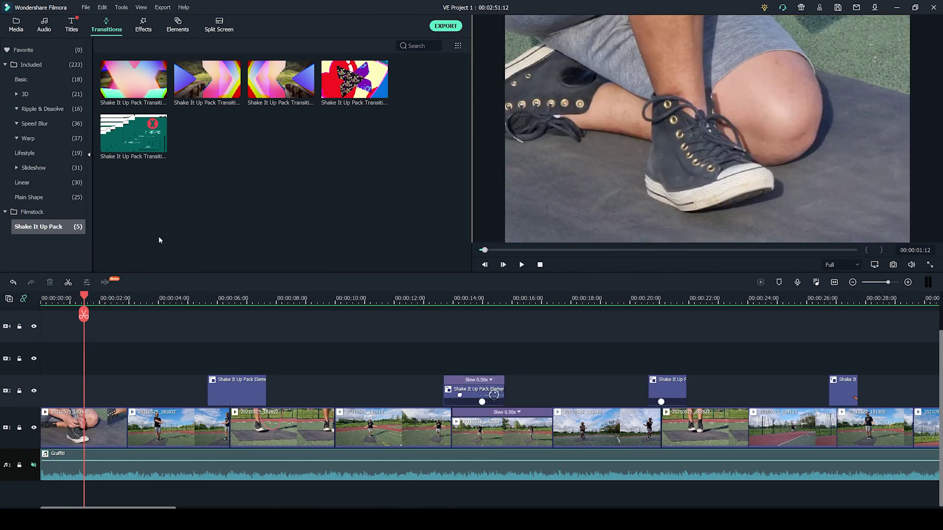
Place the first Shake It Up Pack transition between clips 1 and 2 and preview it
left_click(134, 74)
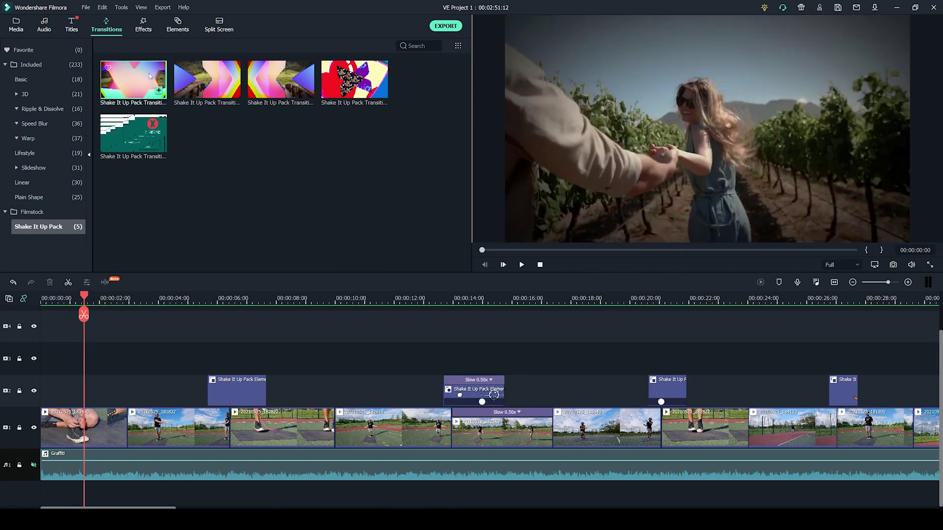
left_click_drag(124, 297, 118, 433)
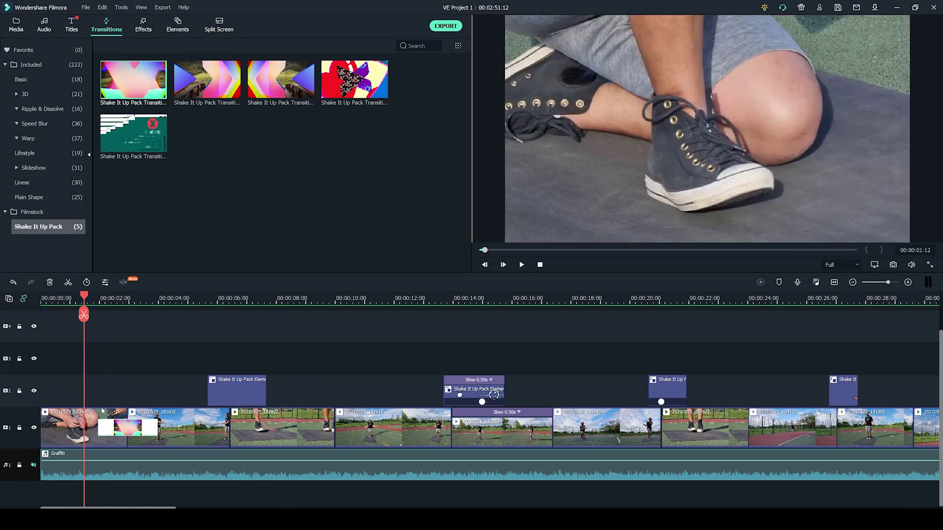
key("space")
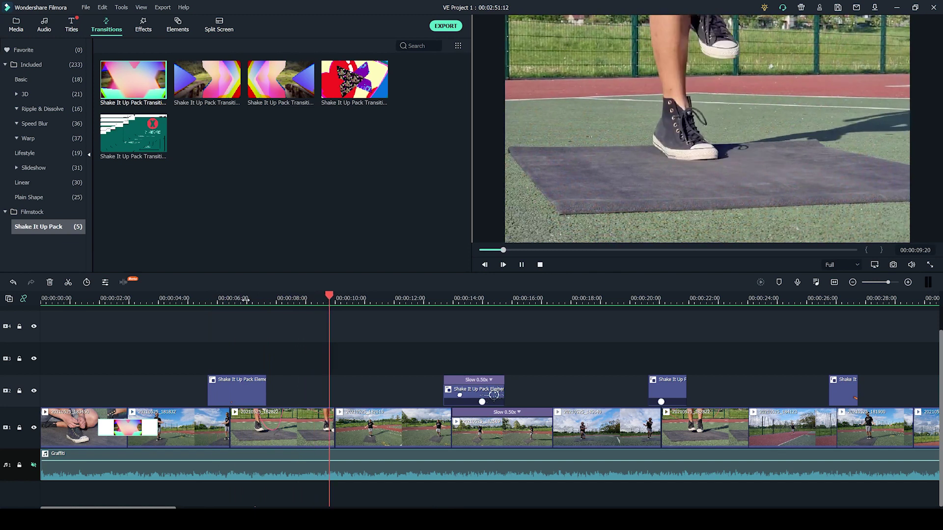
Scrub to around 13 seconds and preview the Shake It Up Pack element thumbnails
left_click_drag(370, 312, 845, 304)
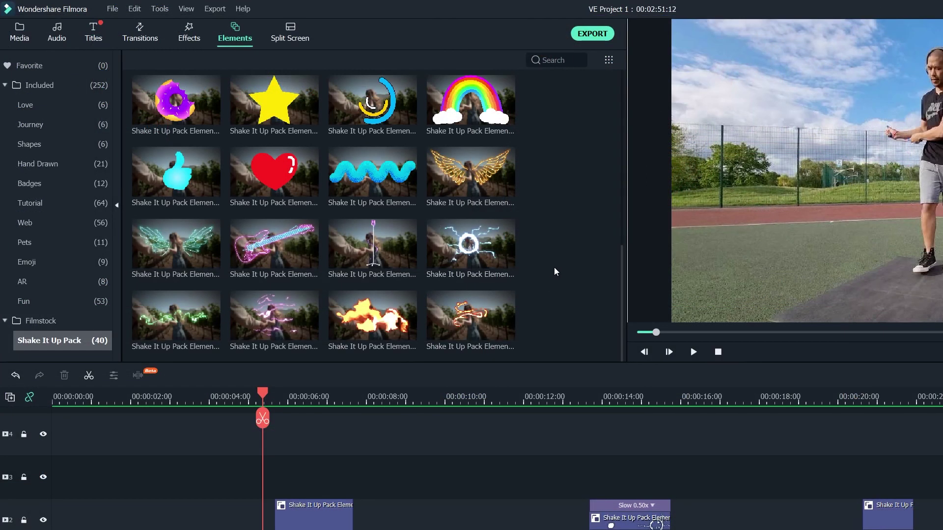
mouse_move(502, 250)
mouse_move(489, 310)
mouse_move(364, 317)
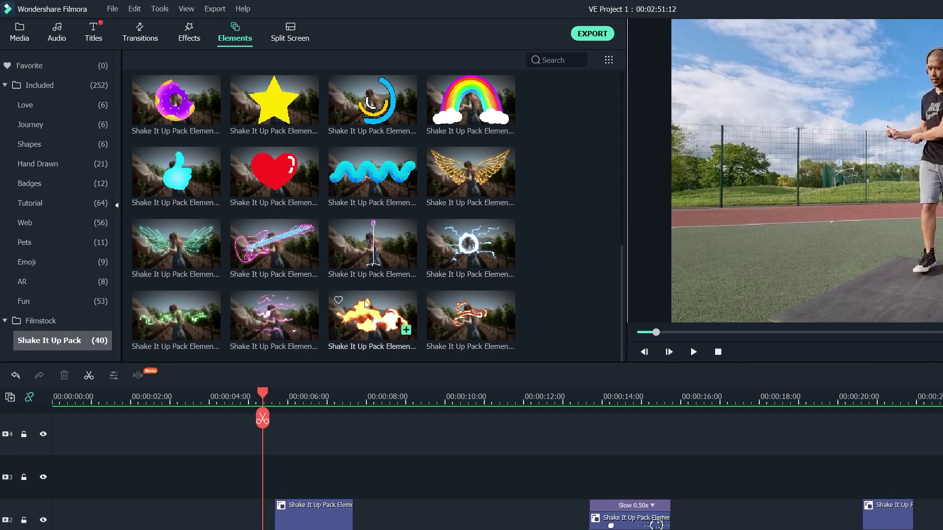
mouse_move(145, 323)
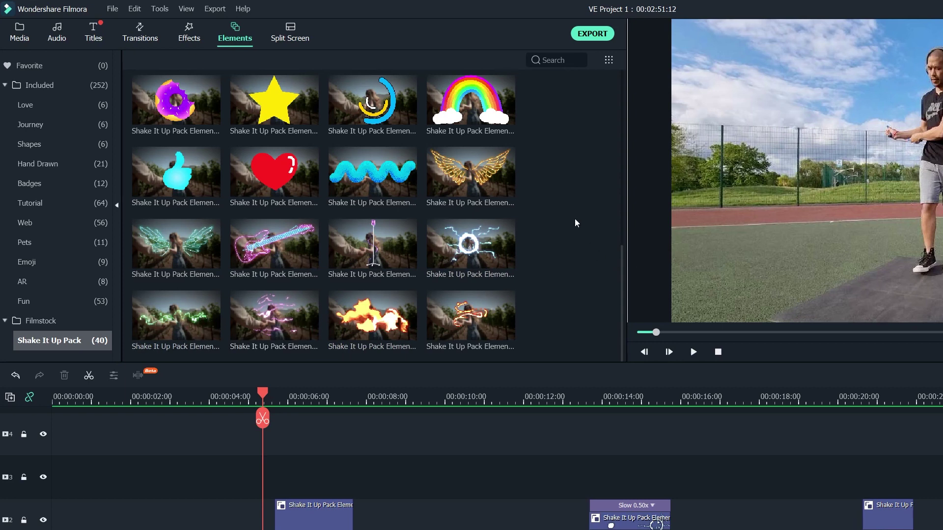
mouse_move(480, 181)
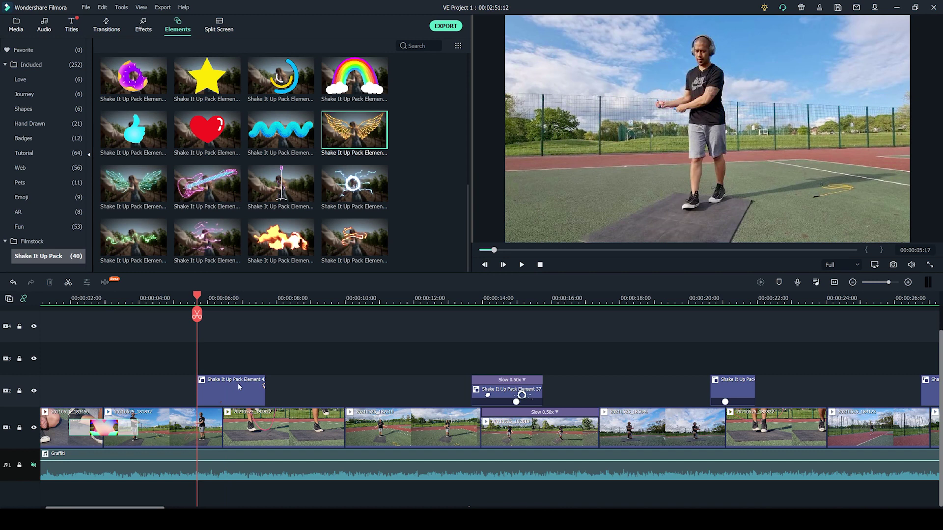
Play the element section, then delete the old element clip from track 2
key("space")
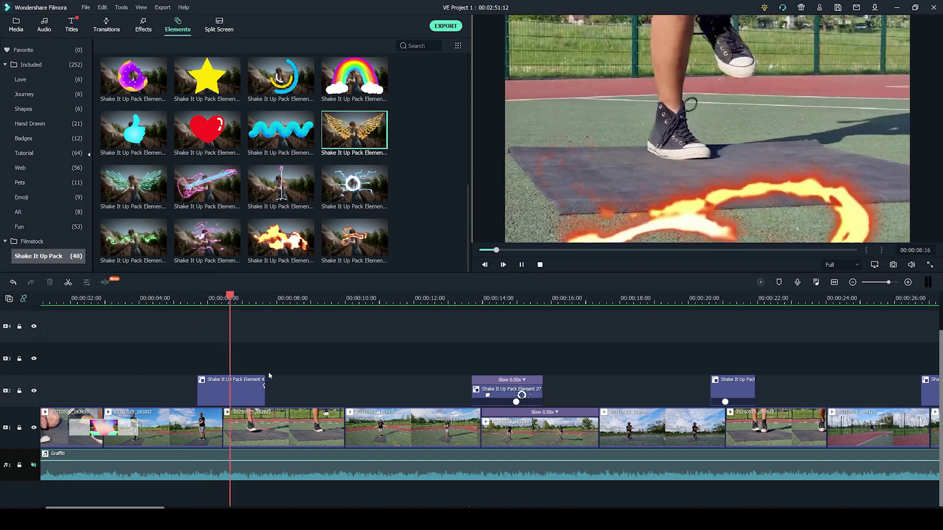
key("space")
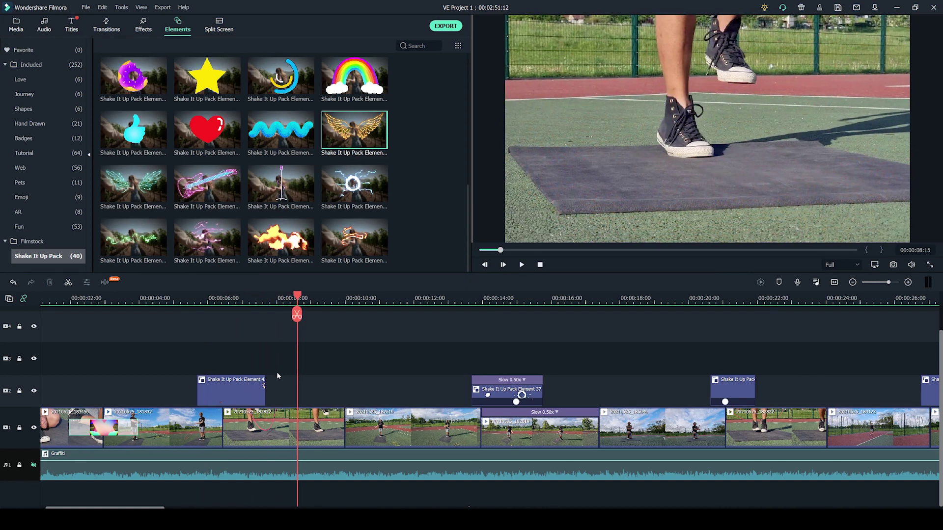
key("Delete")
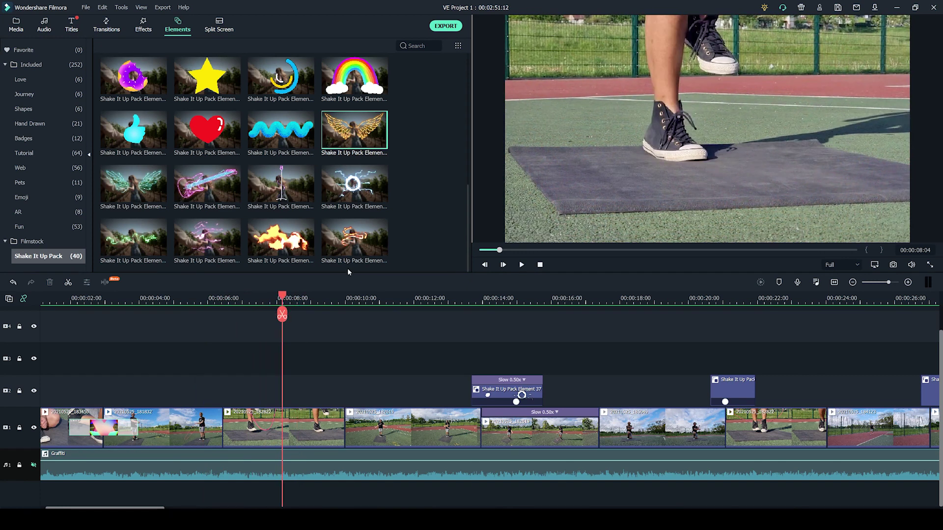
Add Shake It Up Pack Element 42 fiery swirl to track 2 and select it near 6 seconds
mouse_move(359, 242)
left_click_drag(359, 242, 191, 402)
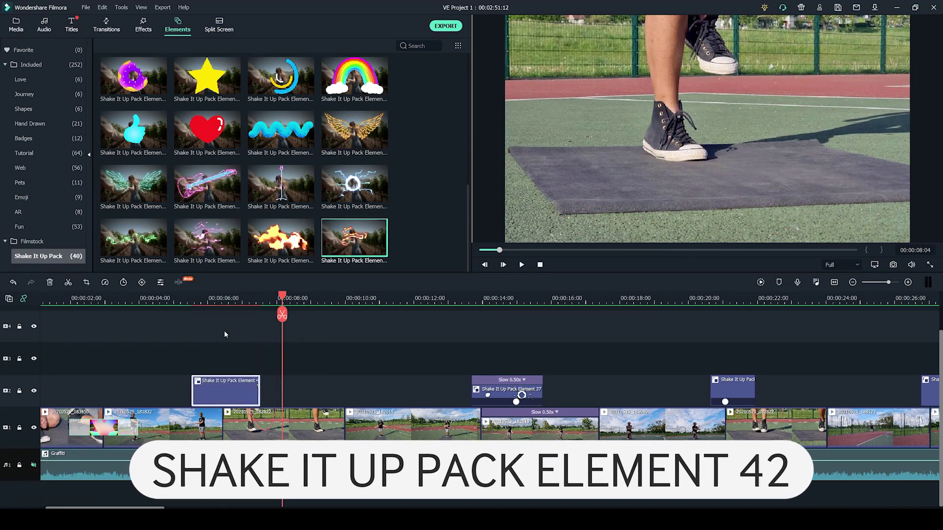
left_click(225, 361)
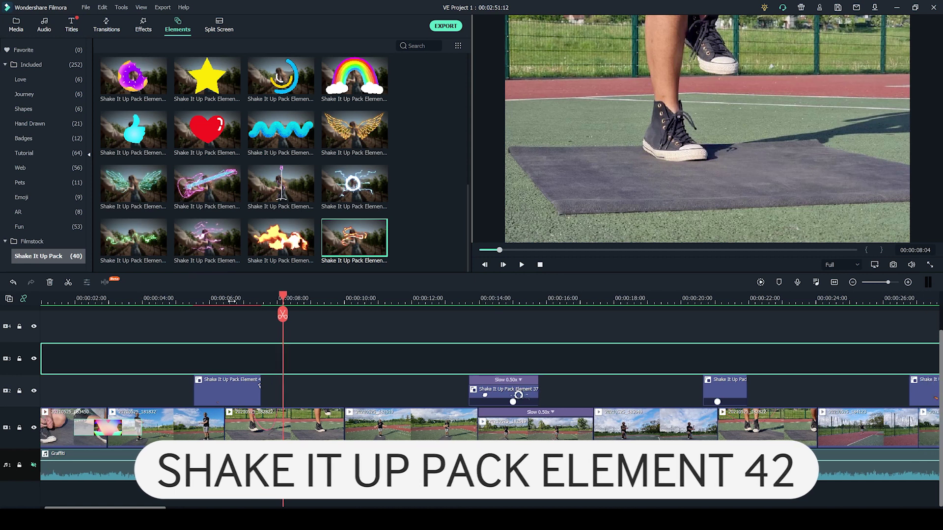
left_click_drag(282, 314, 204, 319)
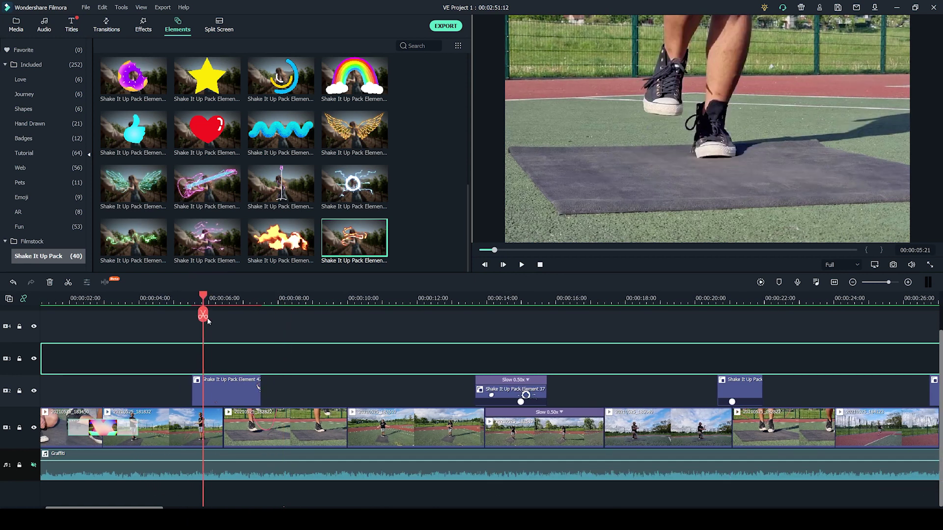
left_click(238, 395)
left_click(226, 300)
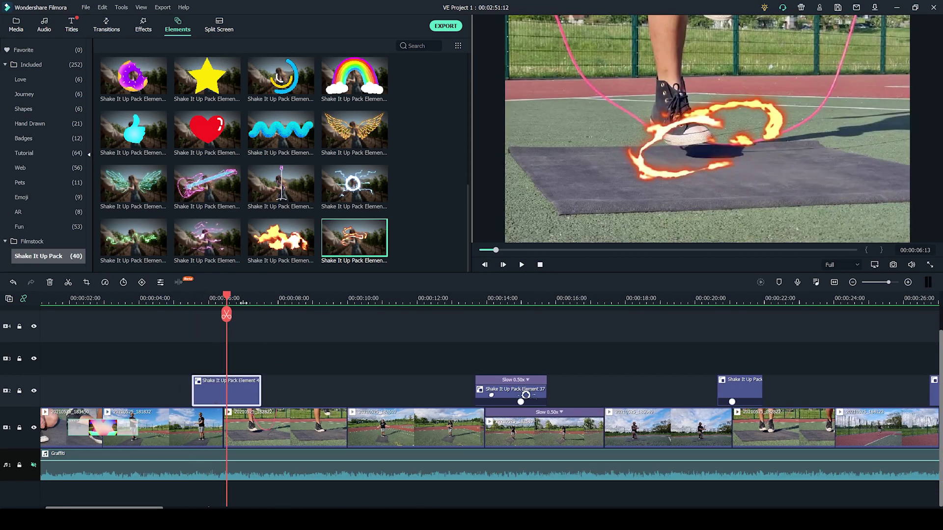
Scale the fire element to 231.85% and set its Position Y to -48
double_click(232, 394)
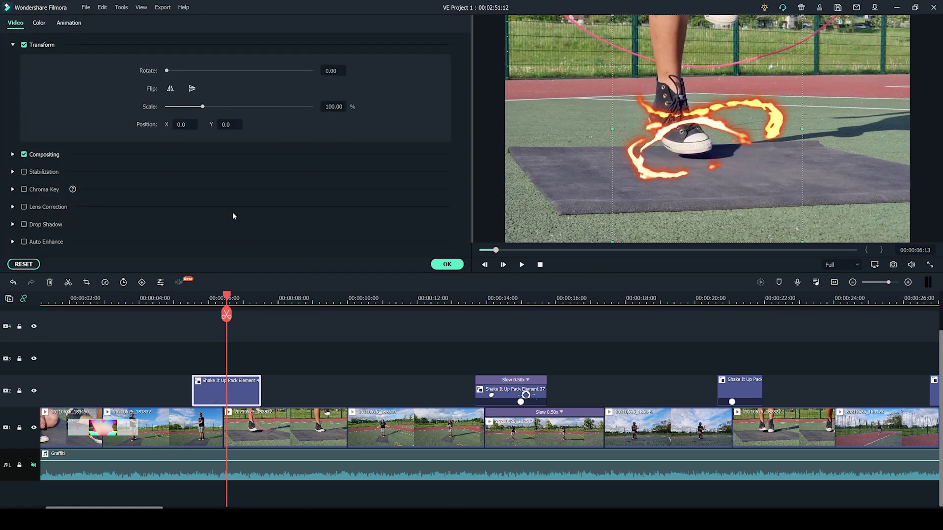
left_click_drag(202, 109, 248, 113)
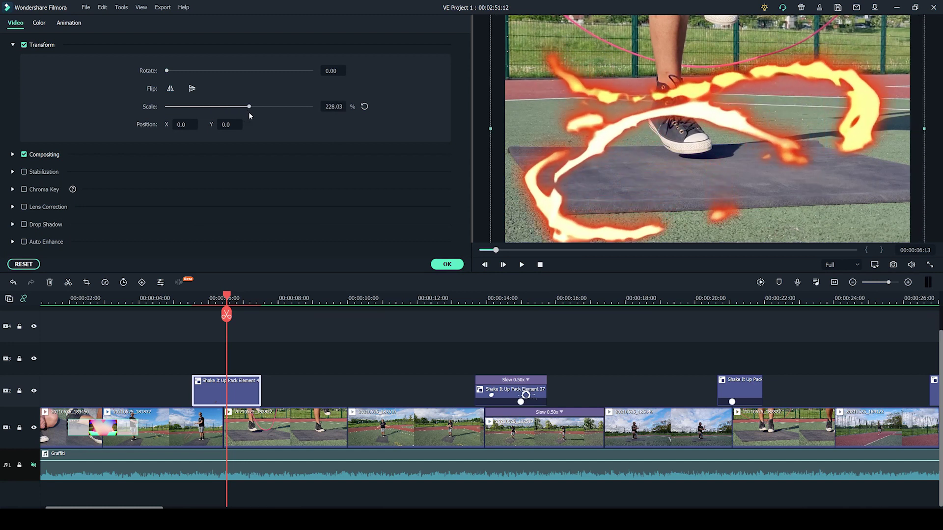
left_click_drag(249, 114, 250, 114)
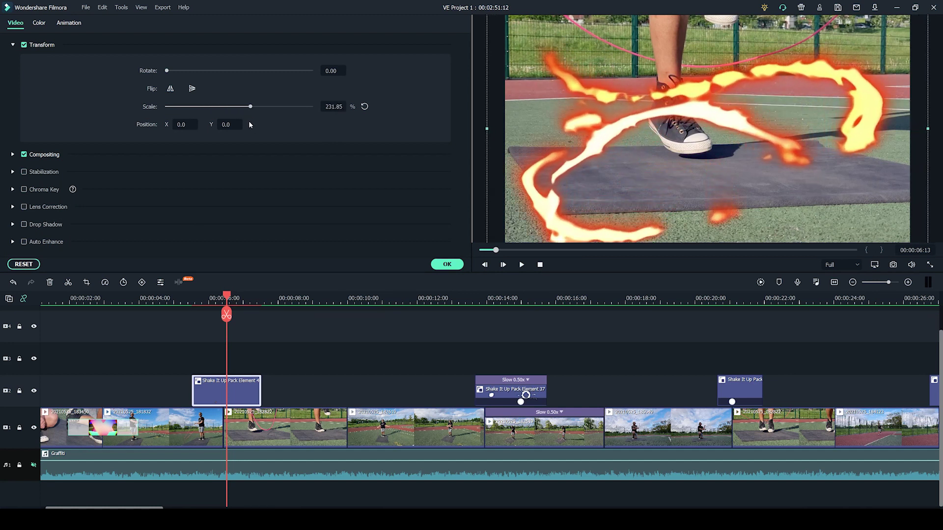
left_click_drag(226, 124, 189, 125)
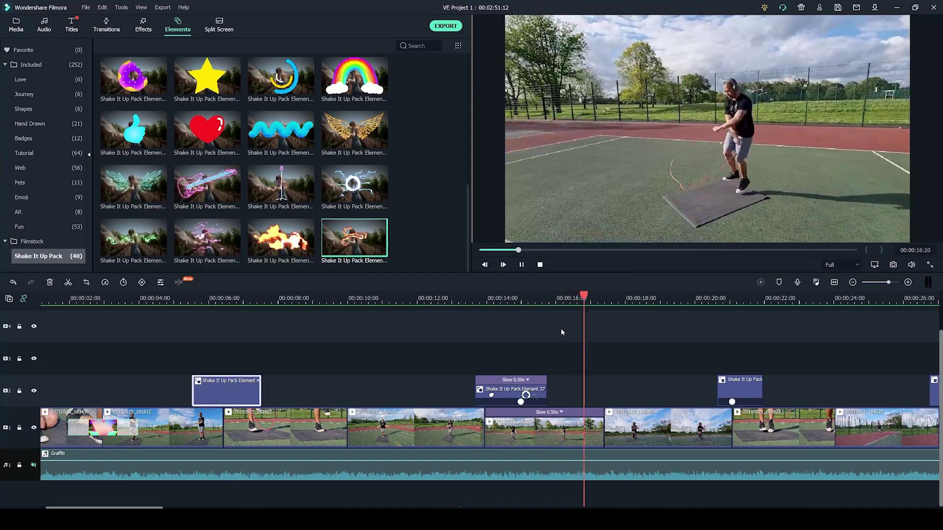
Review the slowed Element 37 lightning ring around 12–14 seconds, then delete it from track 2
key("space")
left_click(495, 298)
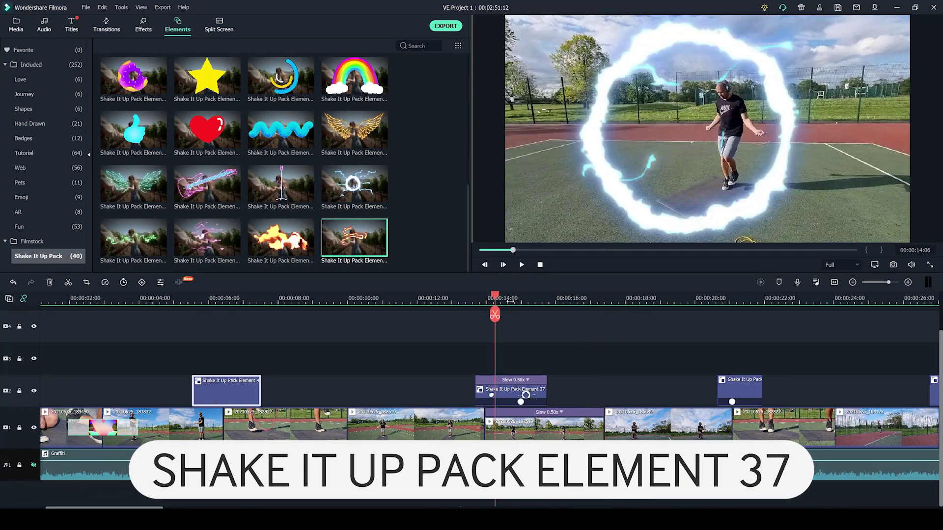
left_click_drag(495, 298, 425, 304)
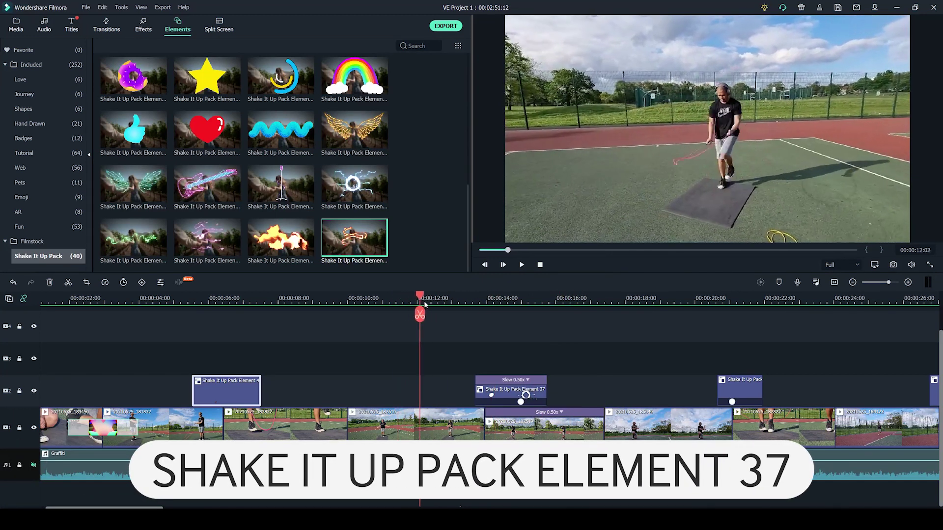
key("space")
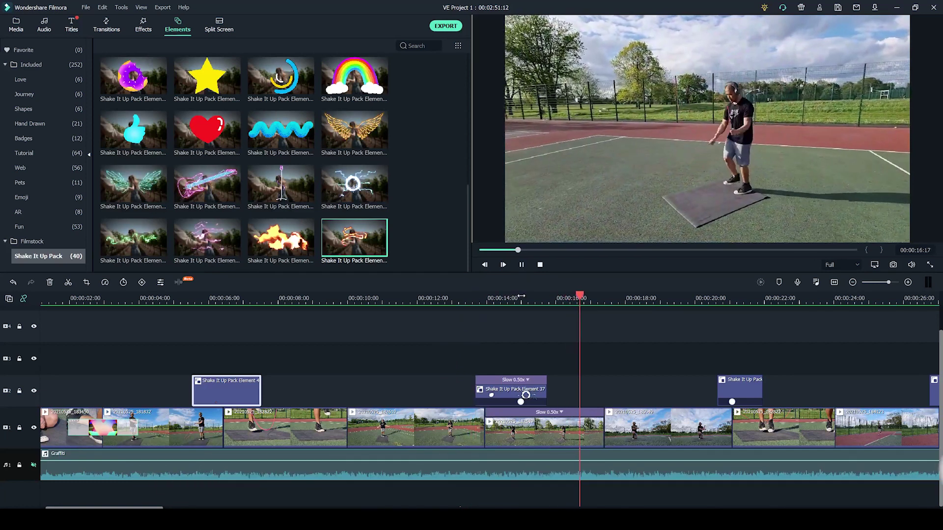
left_click(471, 298)
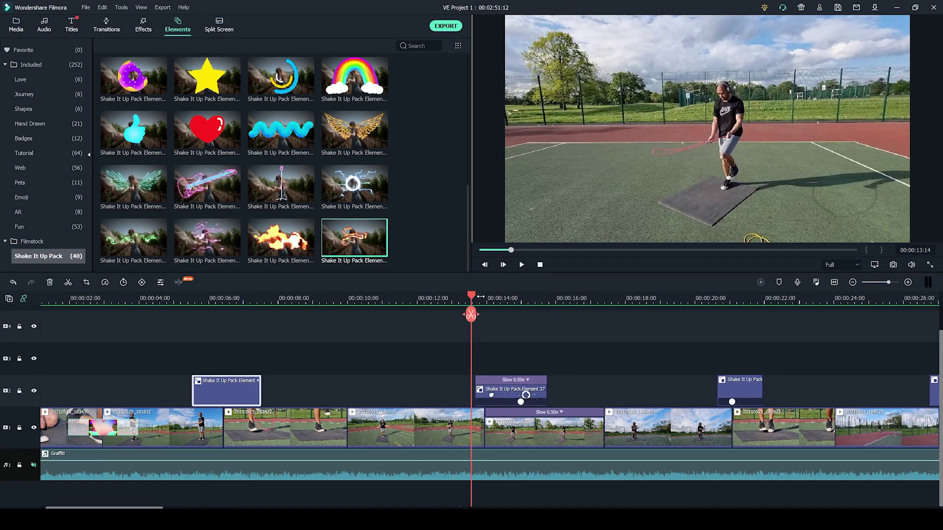
key("space")
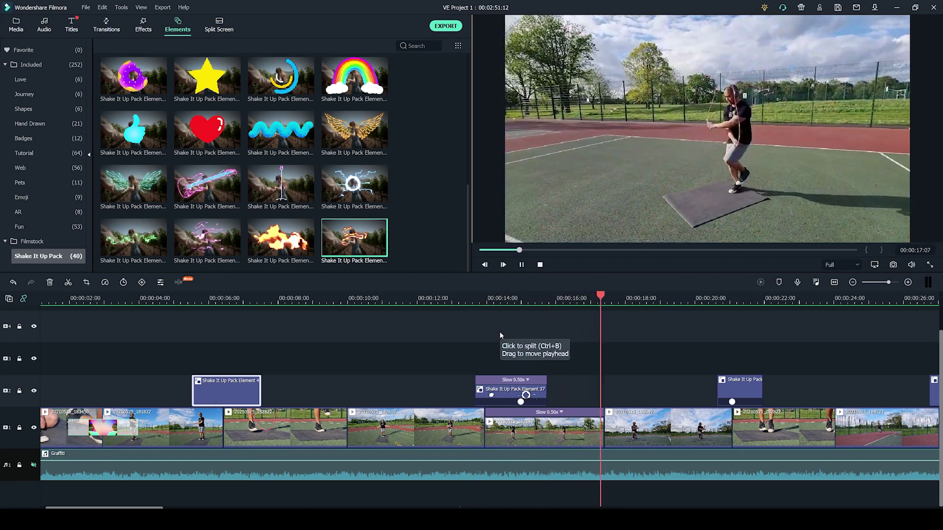
left_click(495, 398)
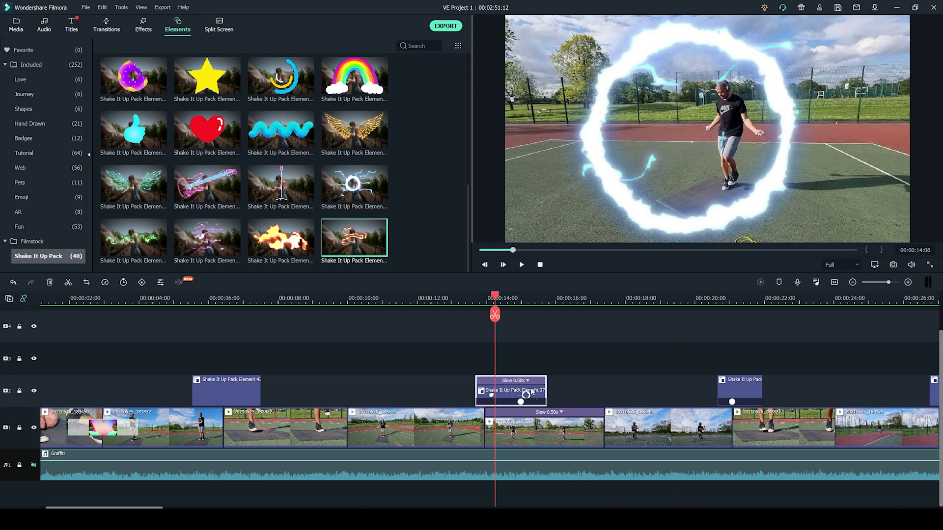
key("Delete")
Add Shake It Up Pack Element 37 to track 2 and review it up to 00:00:14:09
left_click_drag(419, 253, 451, 393)
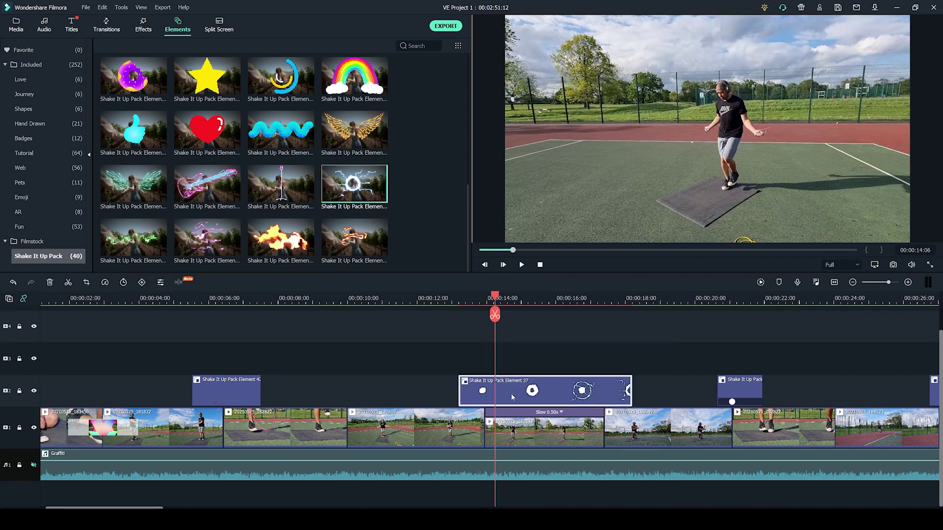
key("space")
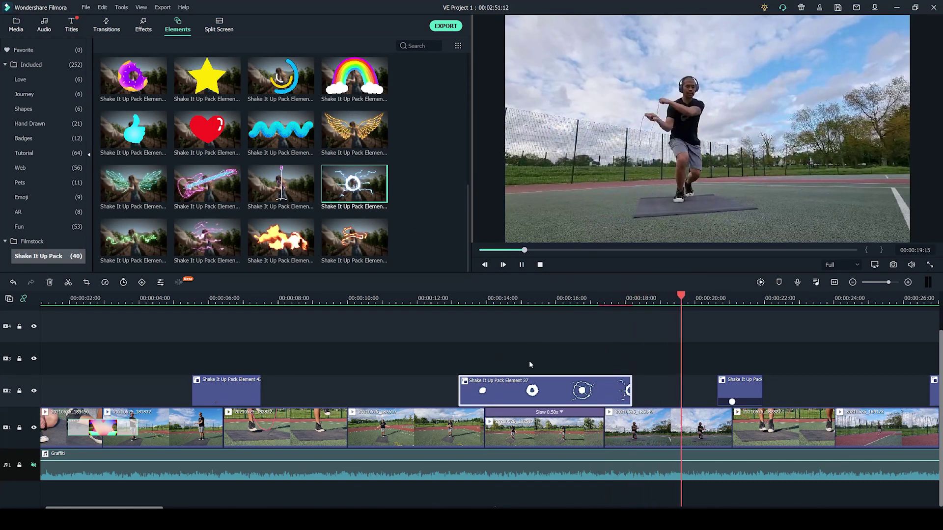
left_click(500, 298)
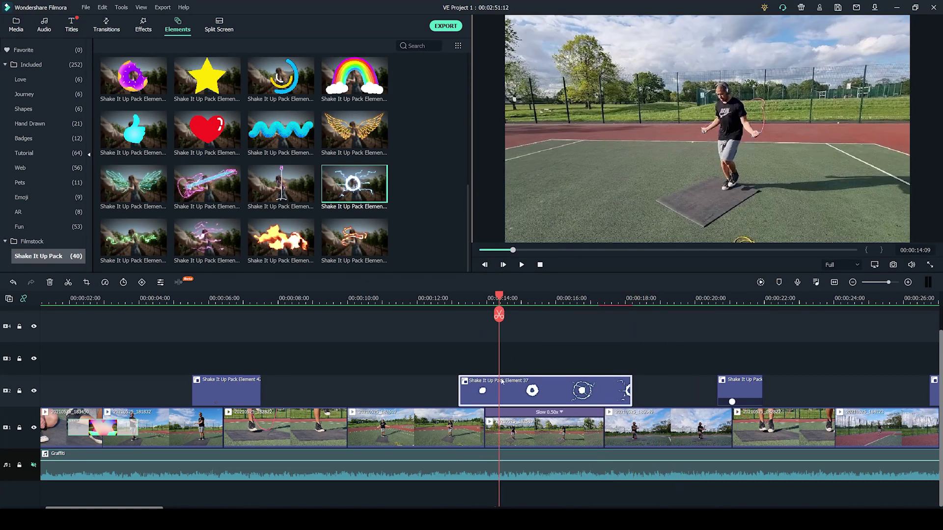
Split Element 37 at 00:00:14:09 and delete the right-hand piece
left_click(499, 314)
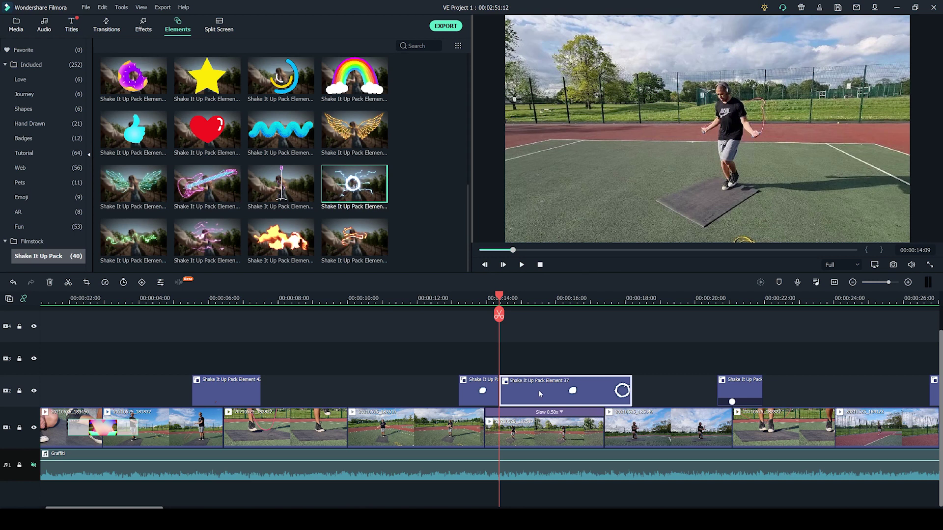
key("Delete")
left_click(496, 398)
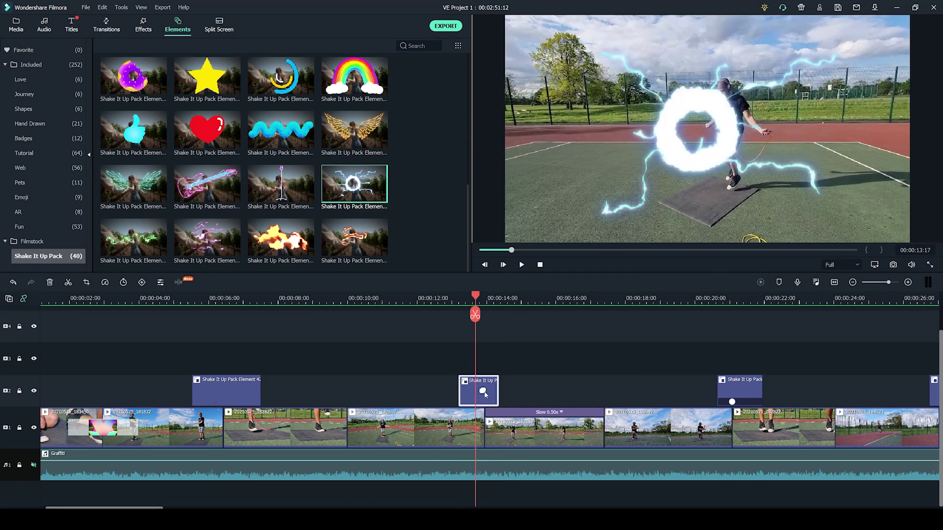
right_click(484, 393)
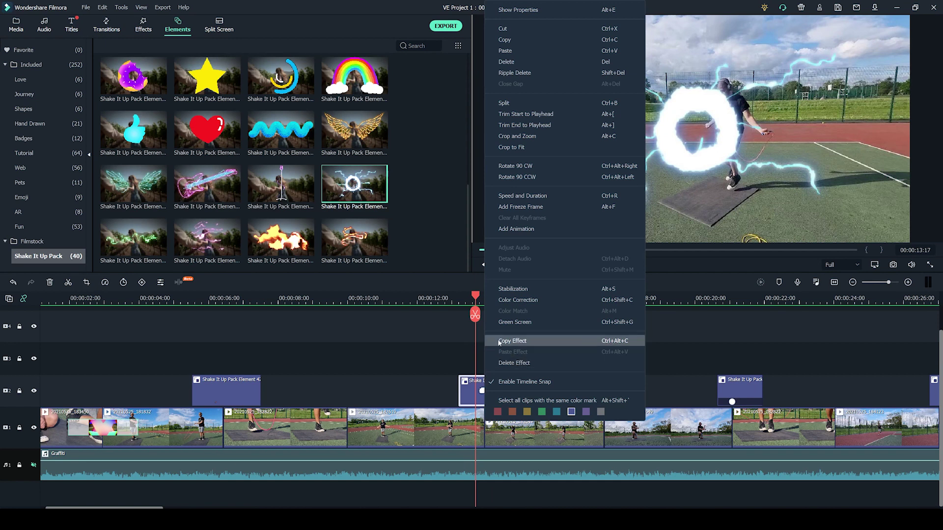
Slow the short Element 37 clip to 0.50x speed in Speed and Duration
left_click(556, 195)
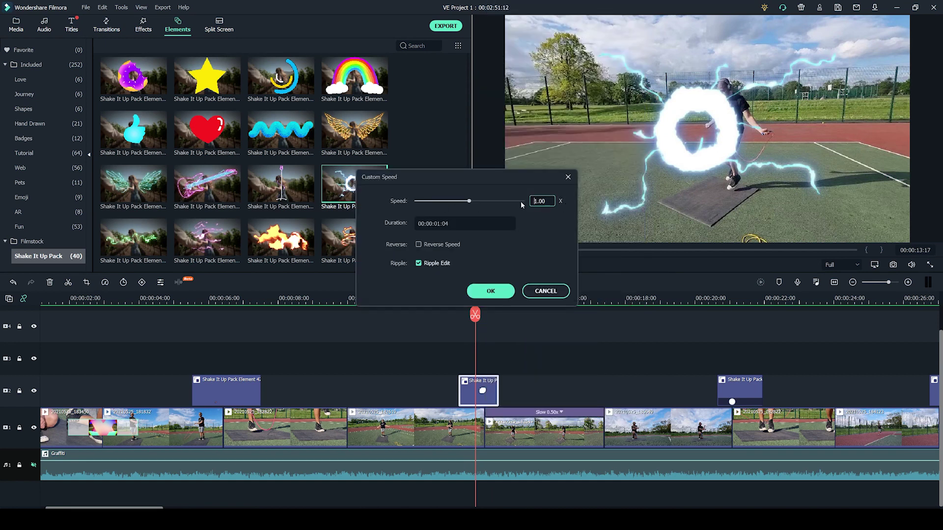
left_click_drag(416, 200, 475, 201)
left_click(491, 291)
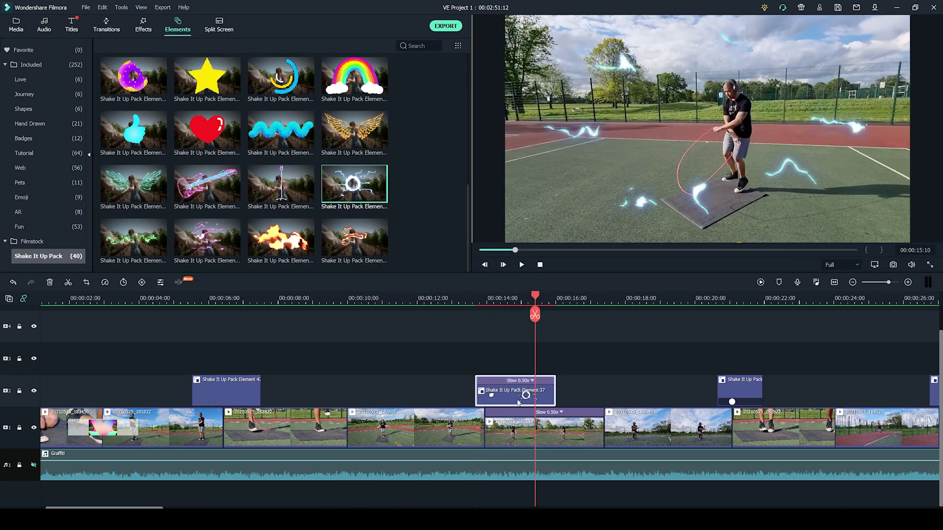
Enlarge the slowed Element 37 overlay to 112.10% scale in the Video properties
double_click(517, 402)
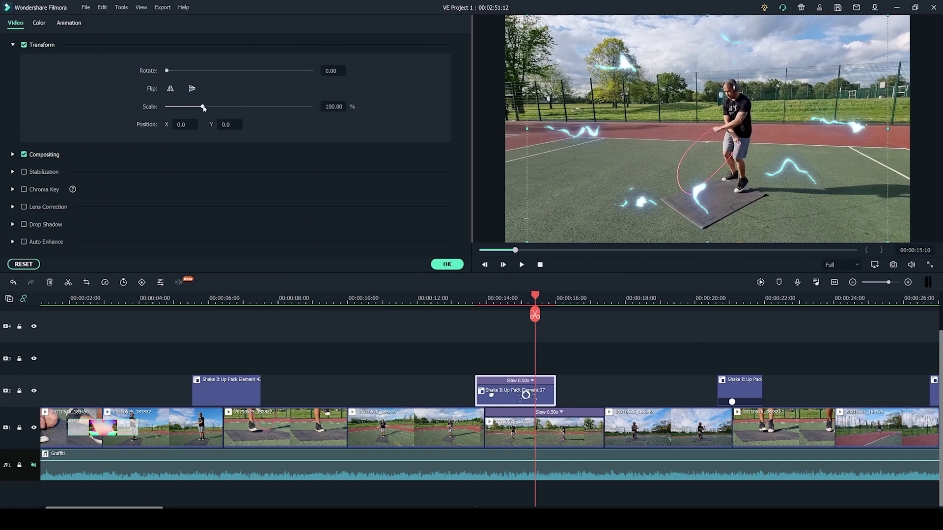
left_click_drag(203, 108, 209, 109)
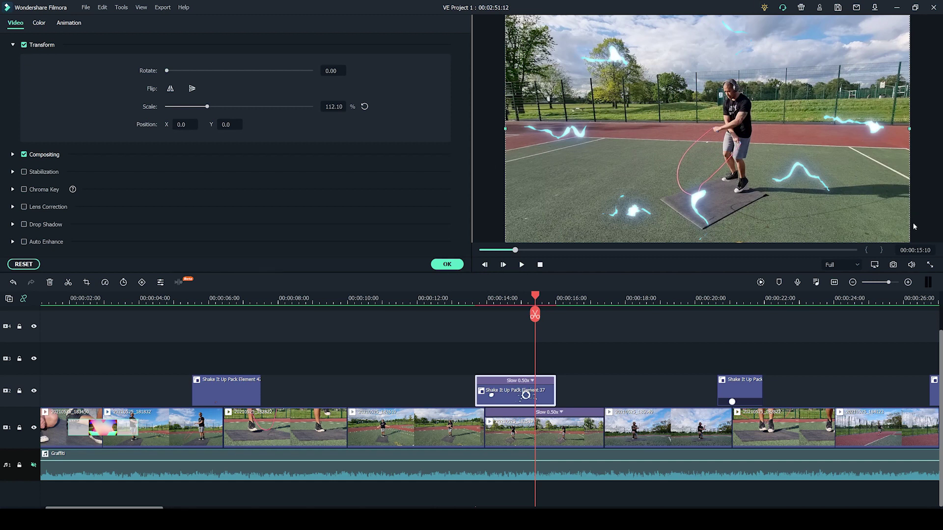
left_click(563, 298)
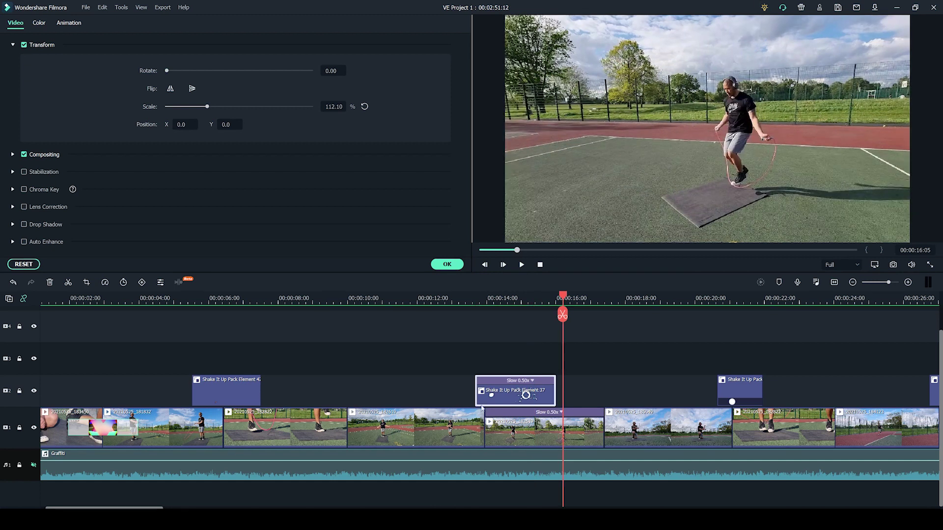
left_click(572, 431)
Check clip 20210525_182619's Speed and Duration, play it, and scrub back to 00:01:18:21
right_click(571, 432)
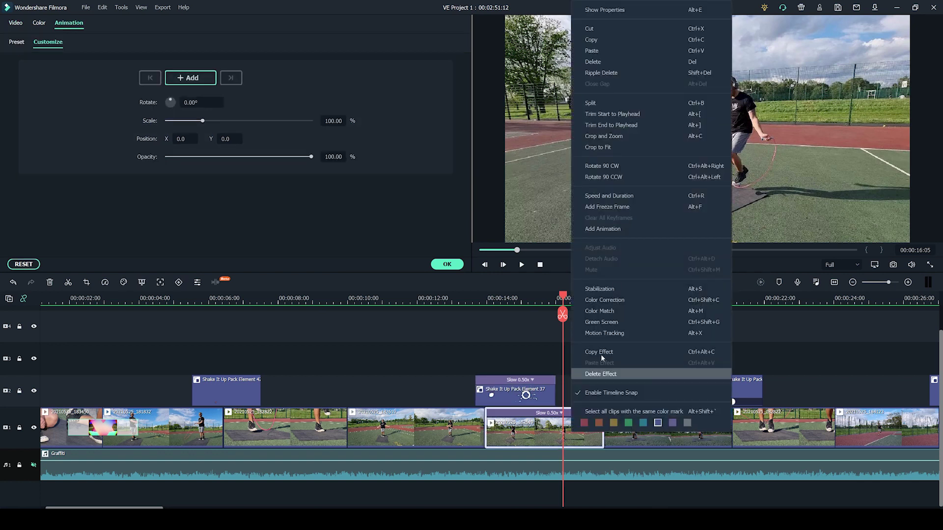
left_click(645, 196)
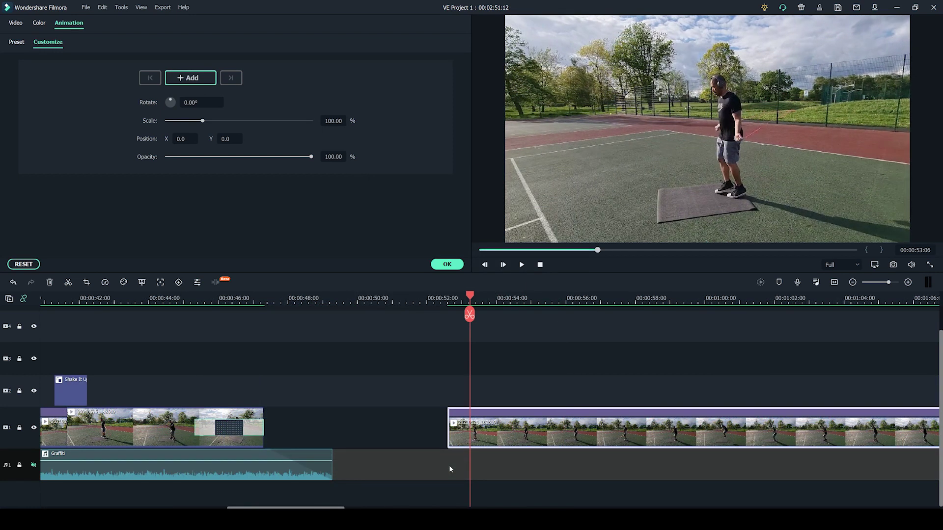
key("space")
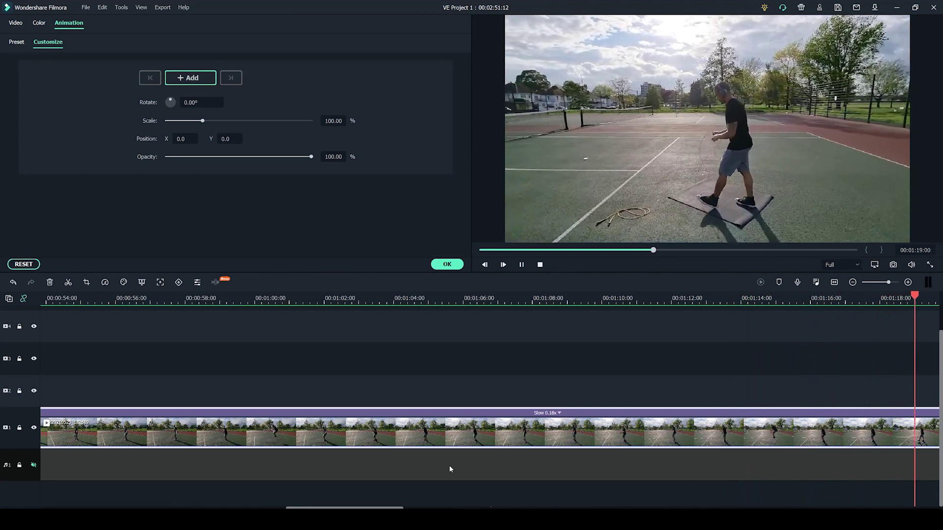
key("space")
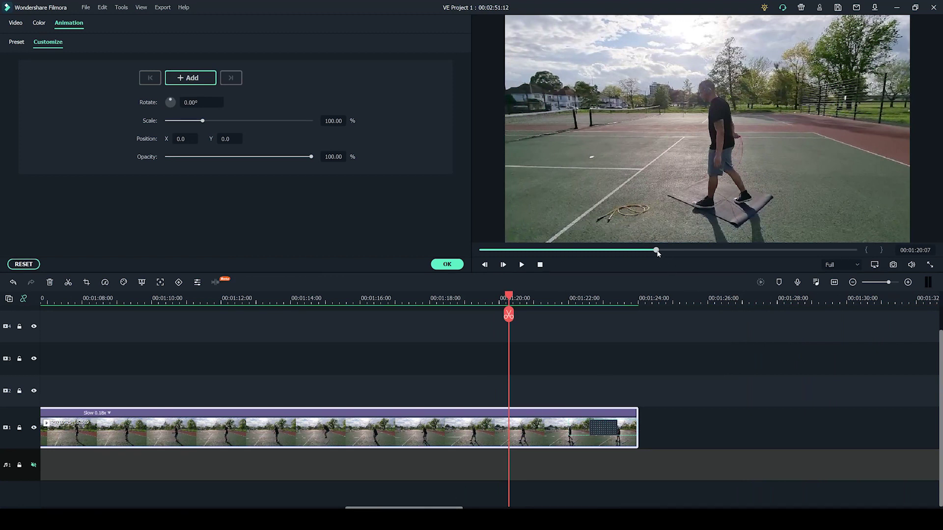
left_click_drag(657, 252, 652, 250)
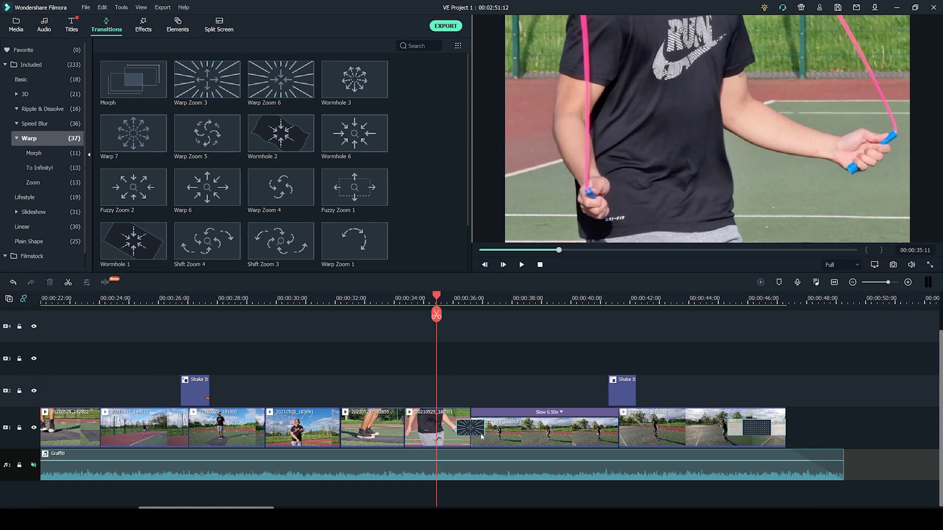
Preview the Warp Zoom 6 transition from about 00:00:35:10, then the fade transition near 43 seconds
key("space")
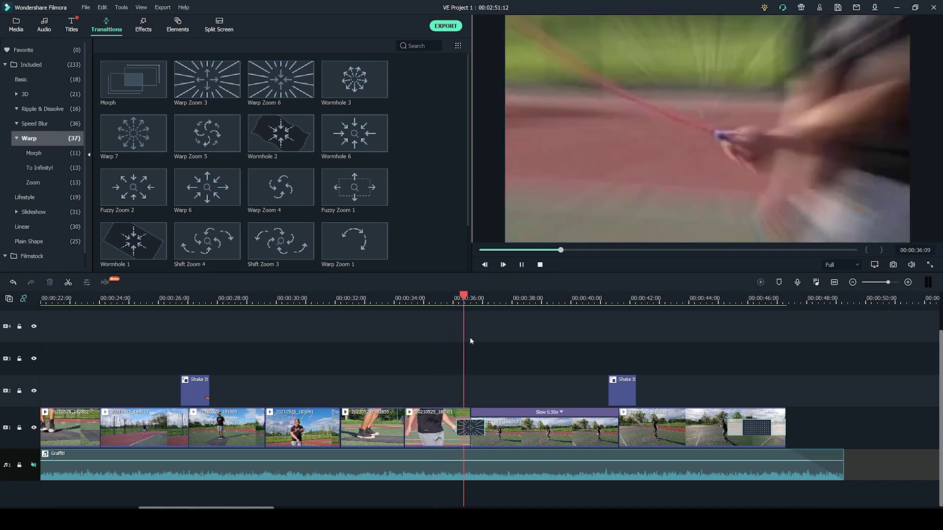
key("space")
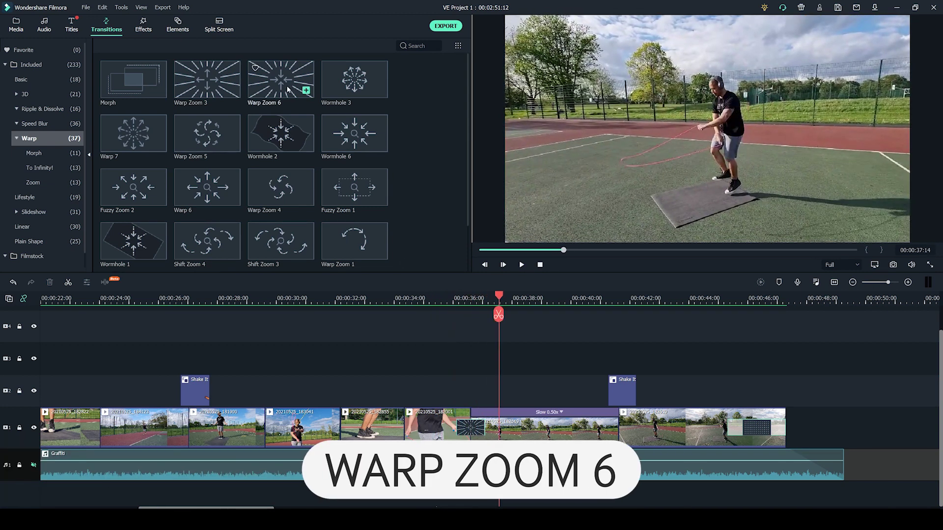
left_click(429, 297)
key("space")
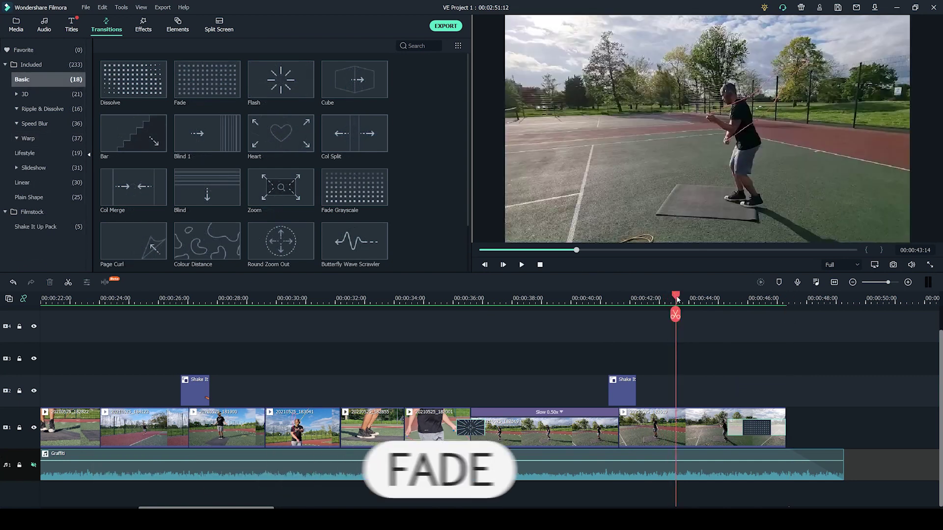
key("space")
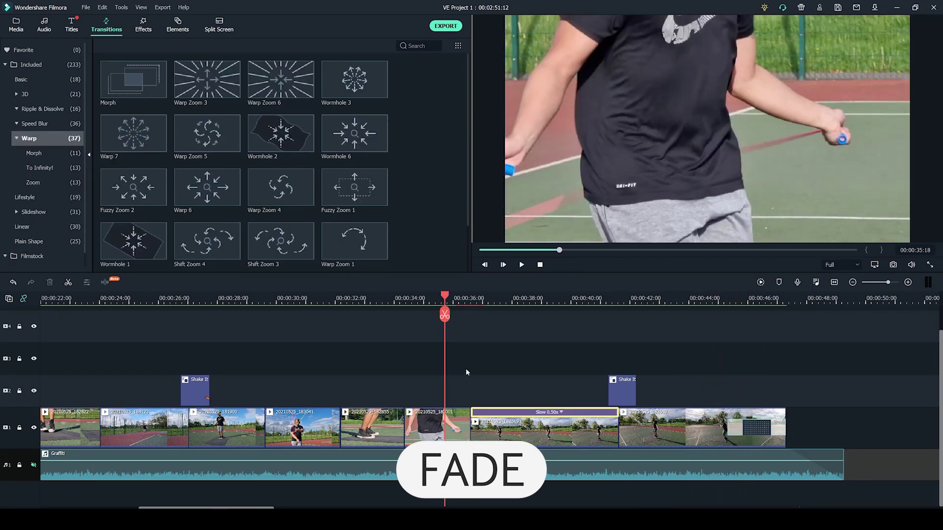
Place Warp Zoom 6 on the cut near 35 seconds, shorten it, and play it back
mouse_move(268, 87)
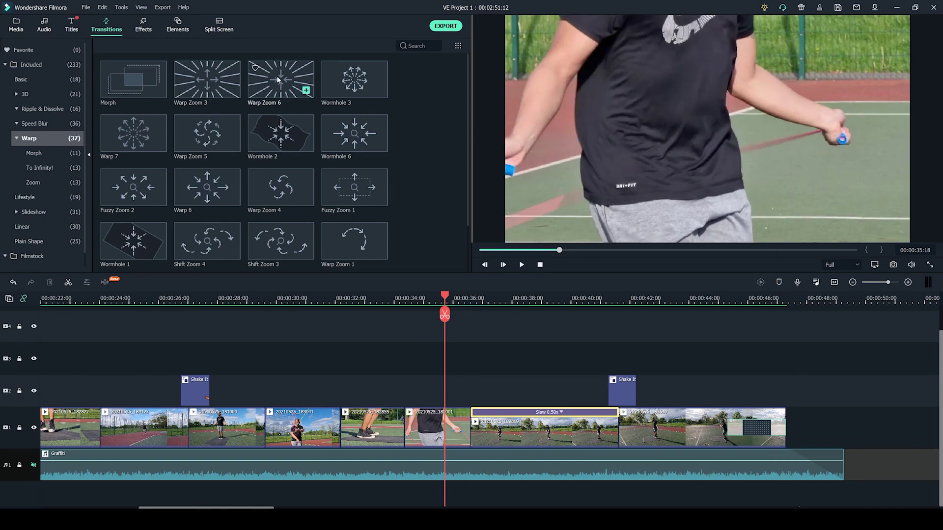
left_click_drag(283, 82, 467, 427)
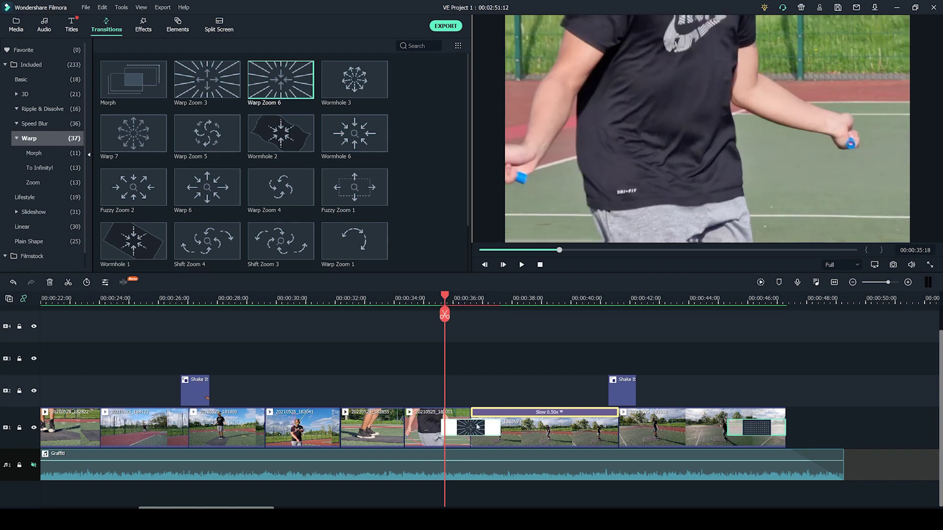
scroll(583, 443, "up", 3)
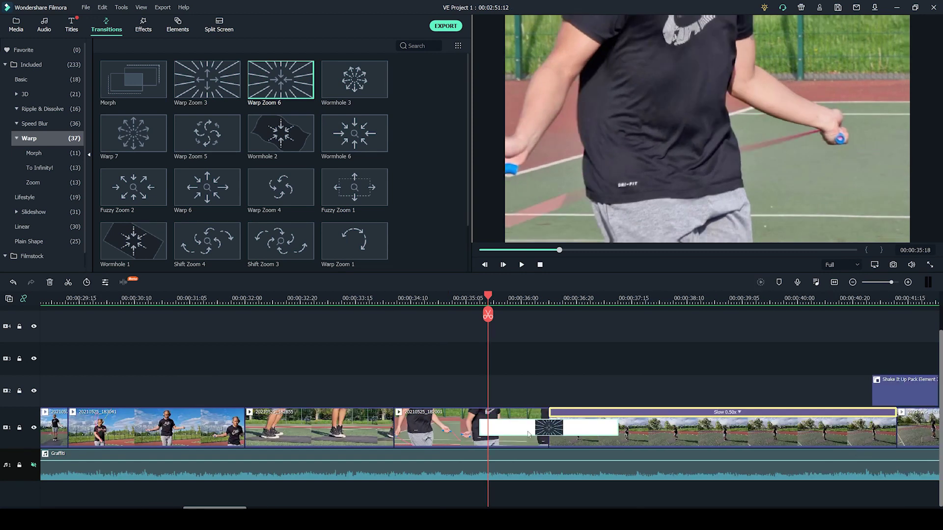
left_click_drag(480, 426, 516, 426)
key("space")
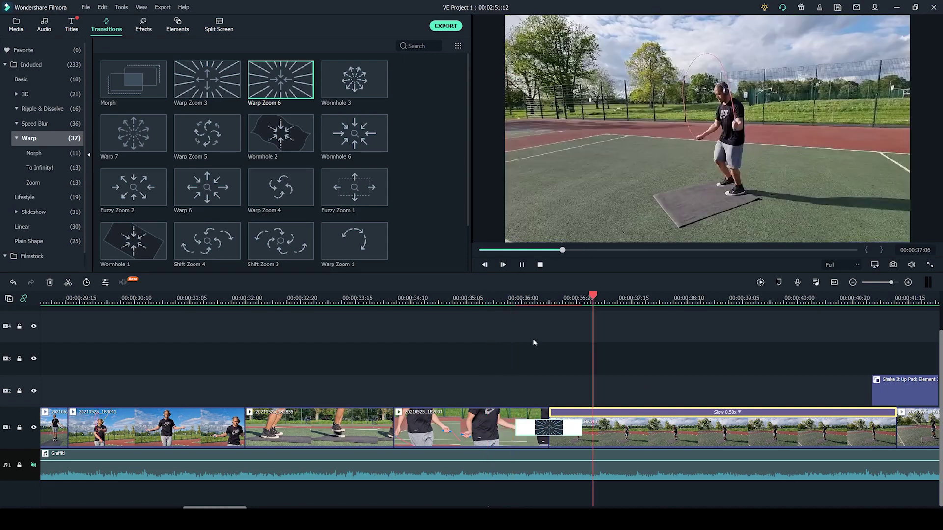
key("space")
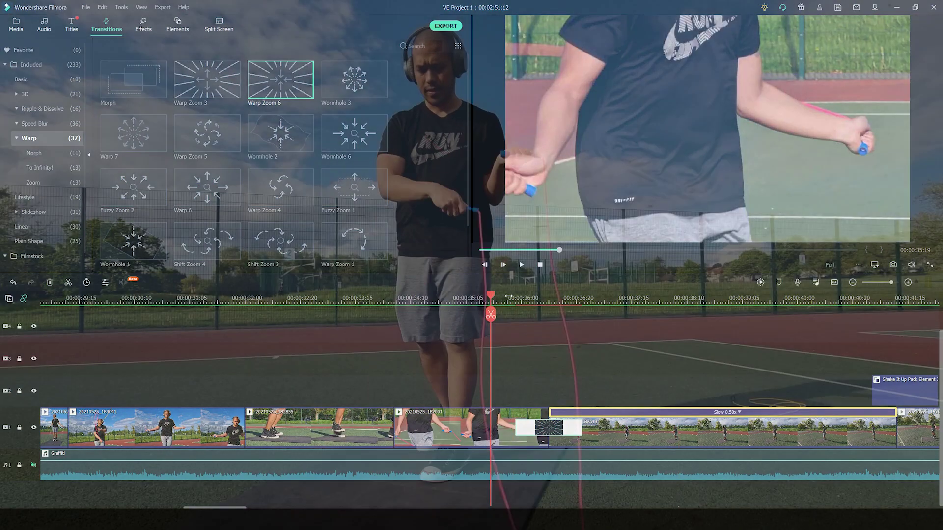